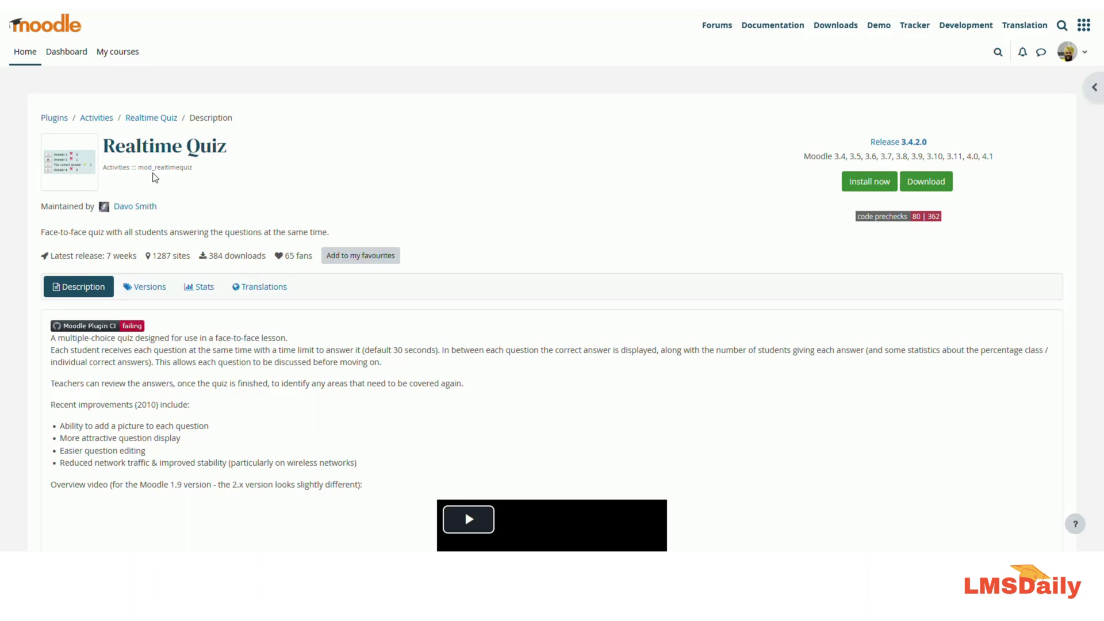
Switch from the plugin page to the window showing the Let's Moodle course
key("alt+Tab")
key("alt+Tab")
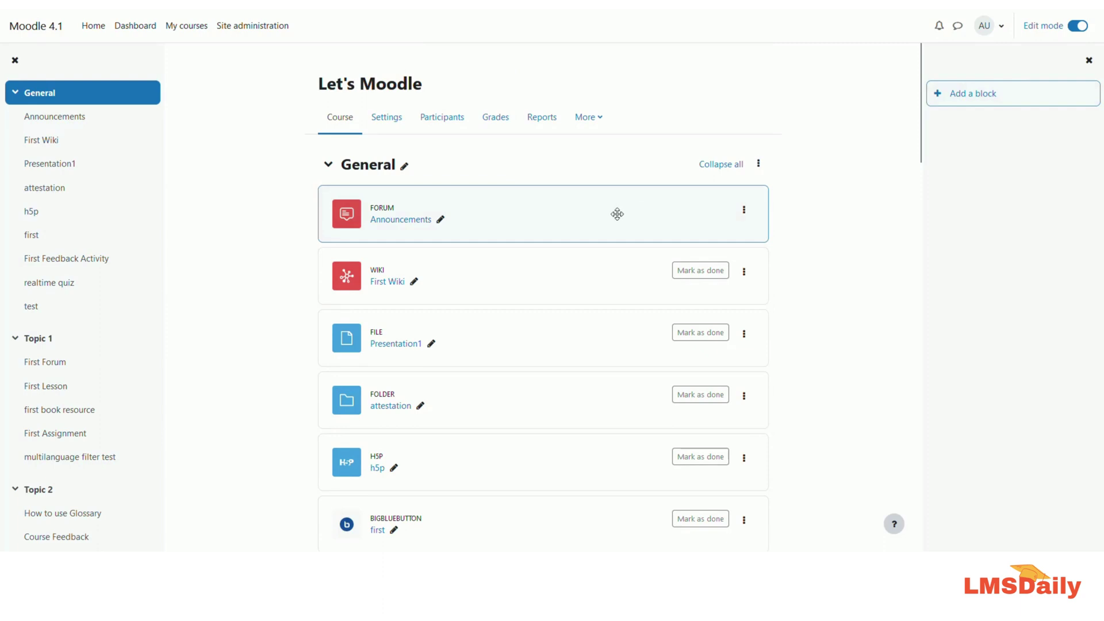
Start adding a Realtime quiz activity to Topic 3 of Let's Moodle
scroll(617, 214, "down", 20)
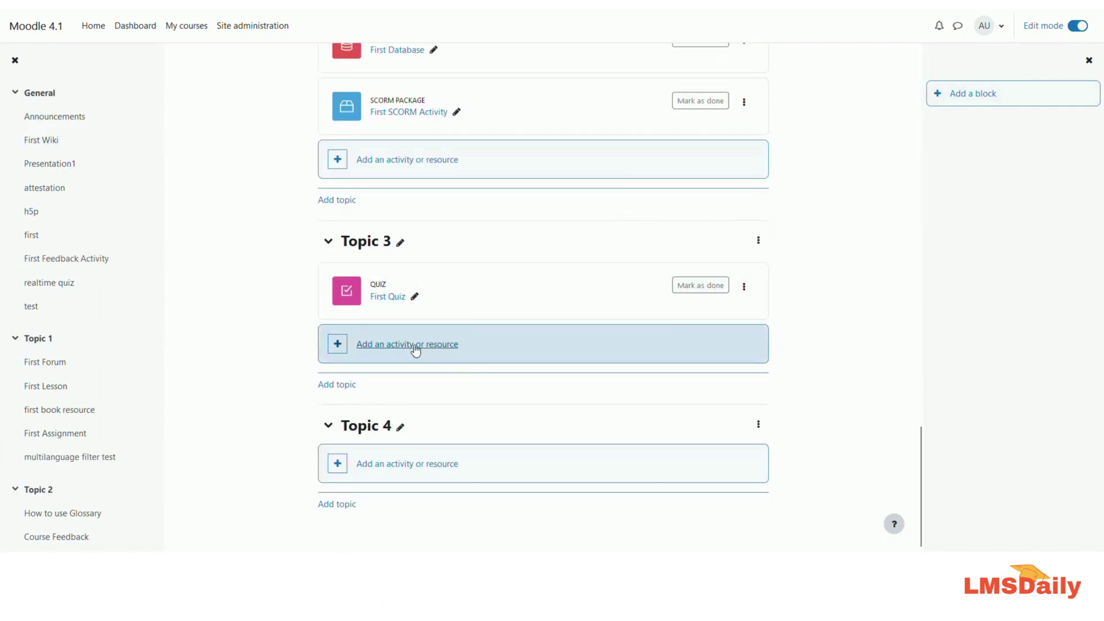
left_click(415, 350)
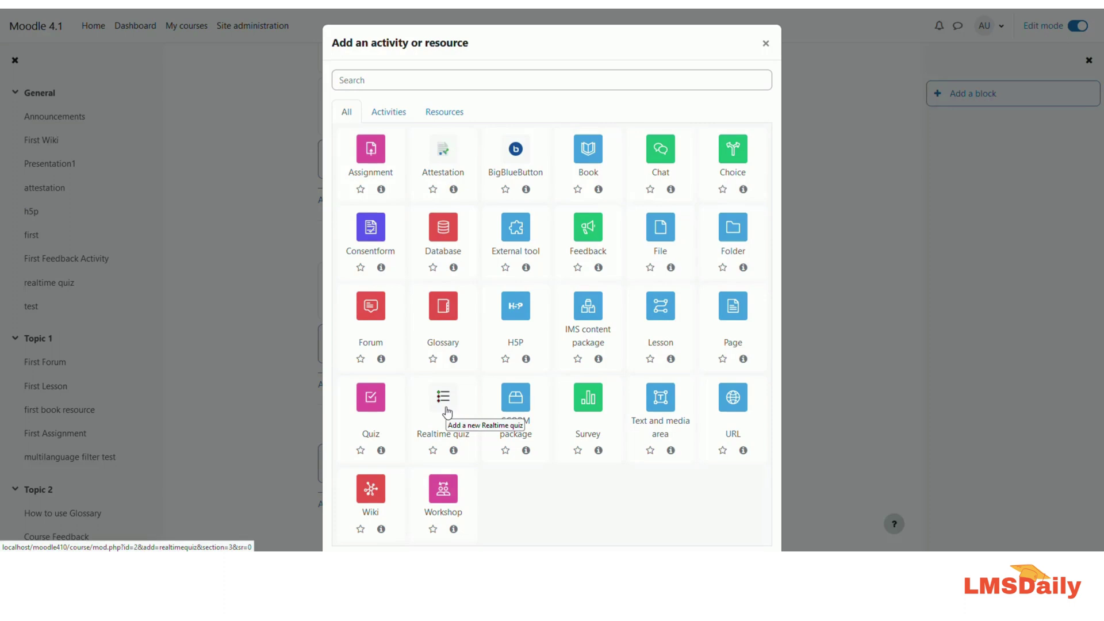
left_click(447, 412)
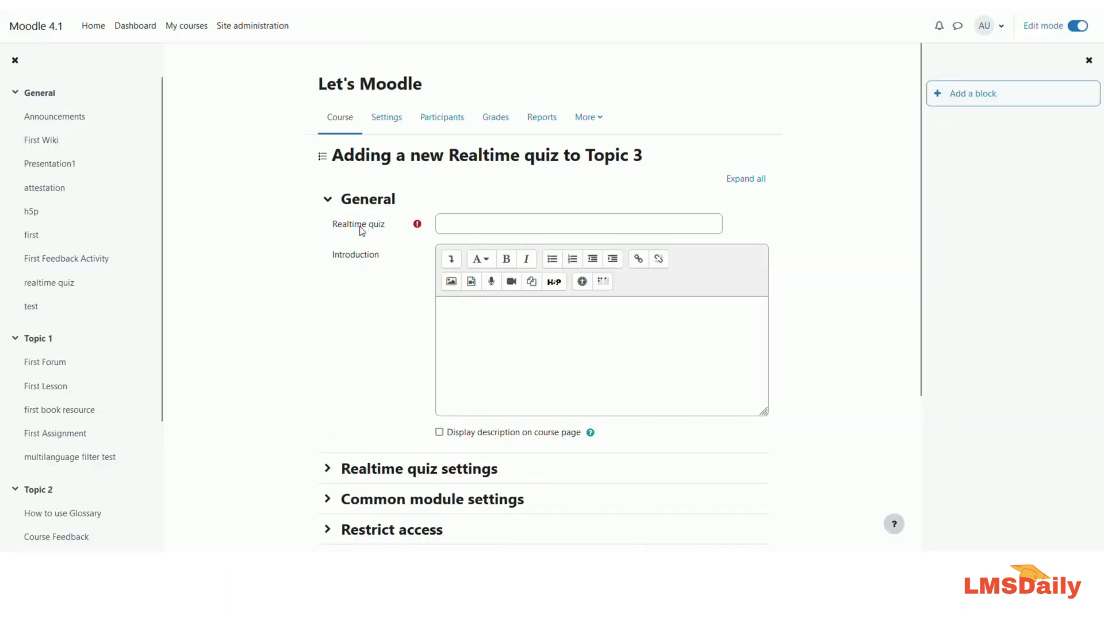
Create 'Test Realtime Quiz' with default question time 10 instead of 30, and save it
left_click(460, 224)
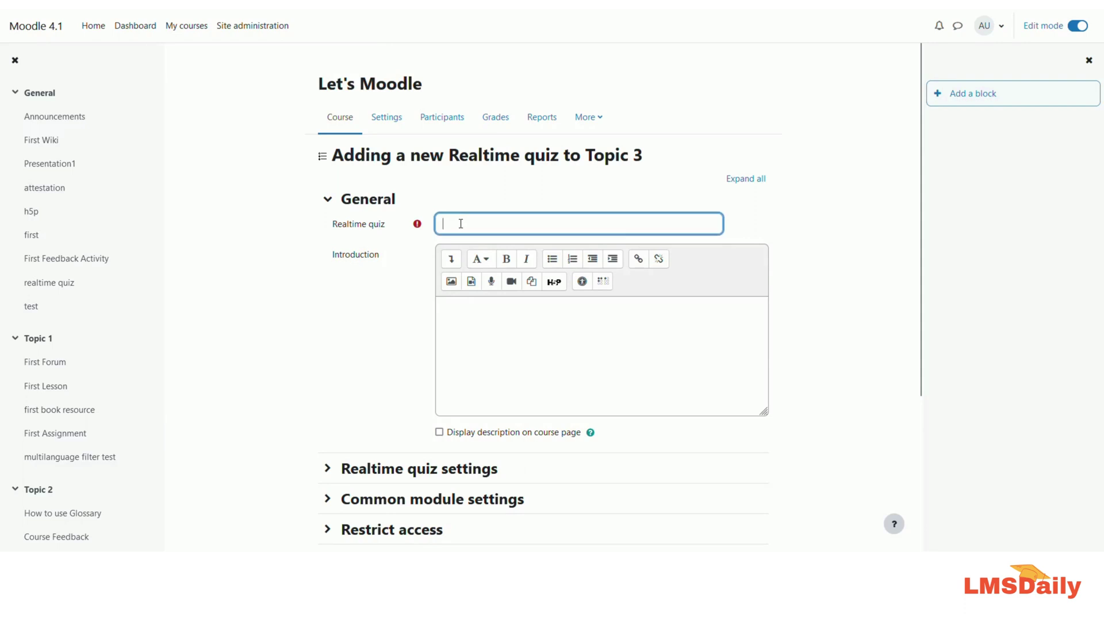
type("Tes")
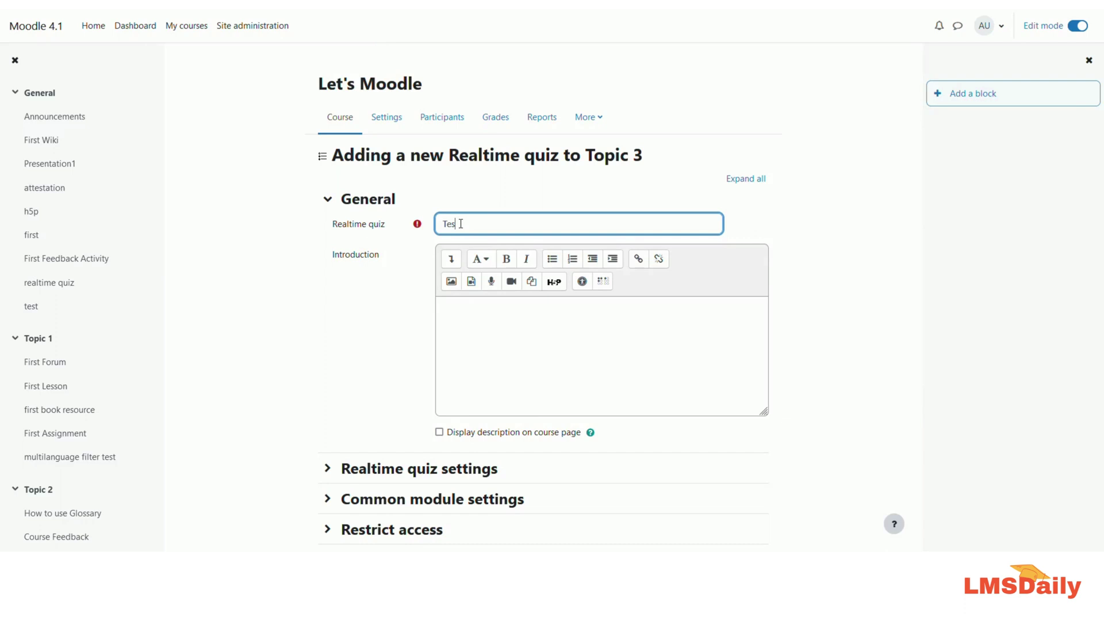
type("t Realtime Quiz")
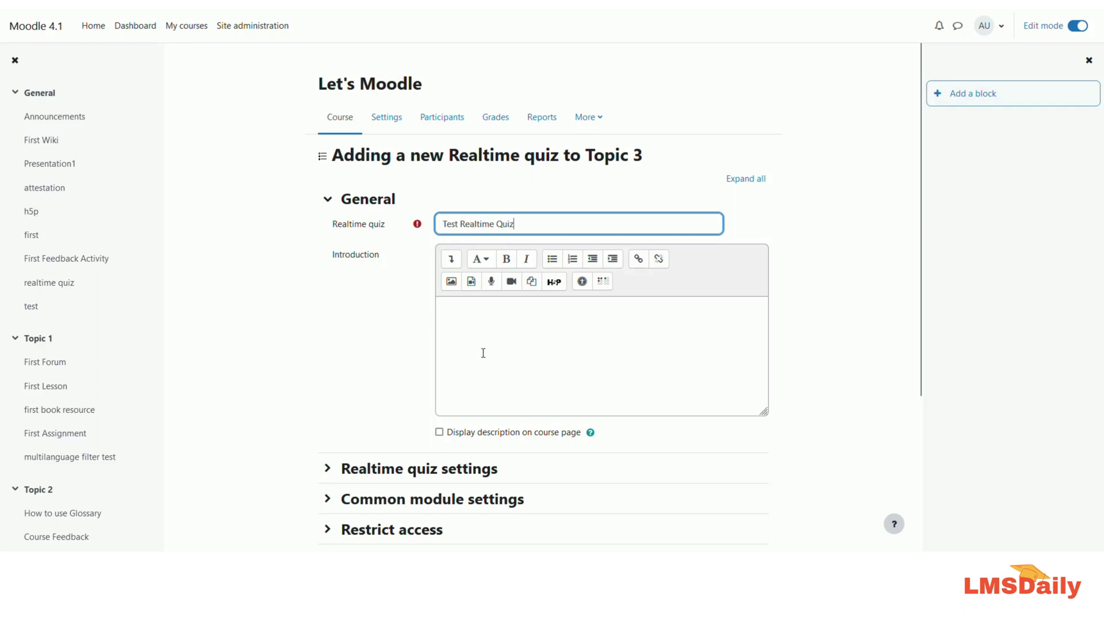
scroll(483, 353, "down", 3)
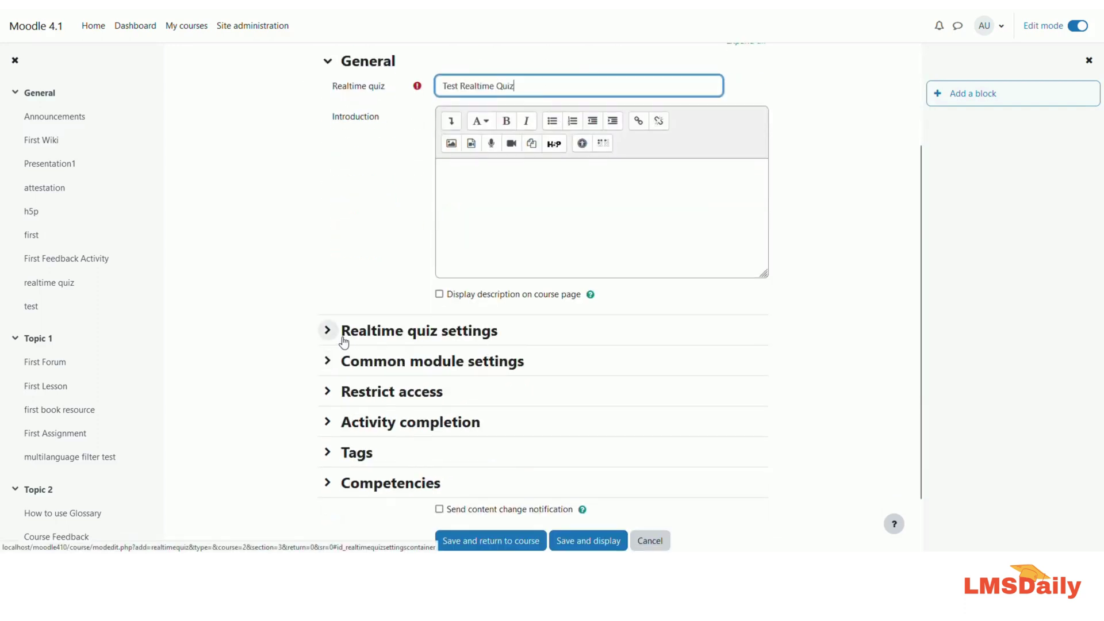
left_click(344, 341)
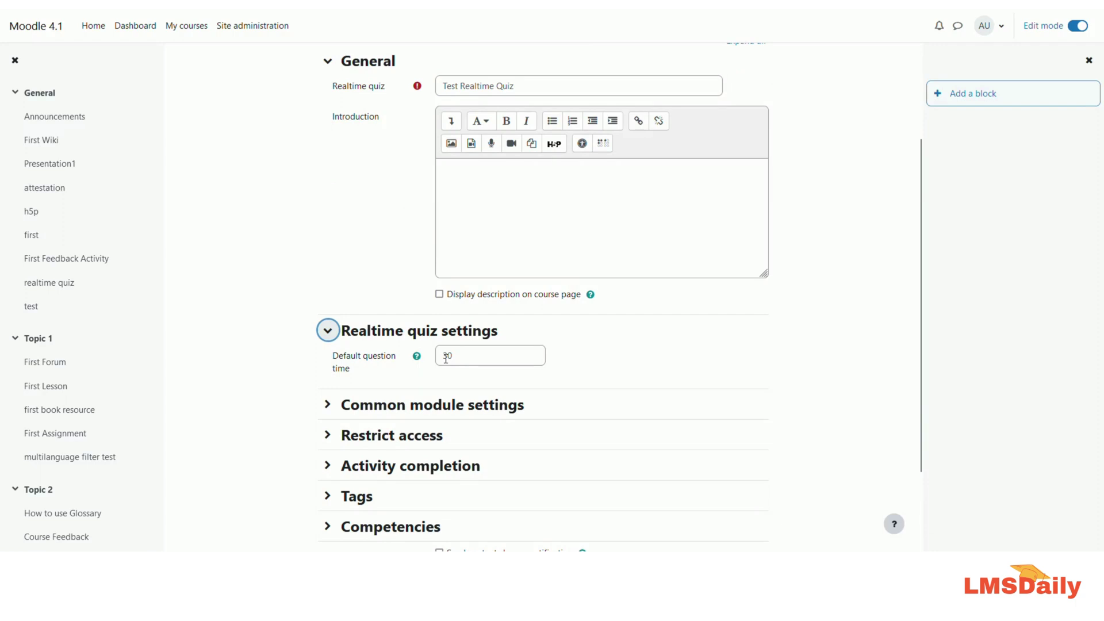
left_click(446, 358)
double_click(447, 357)
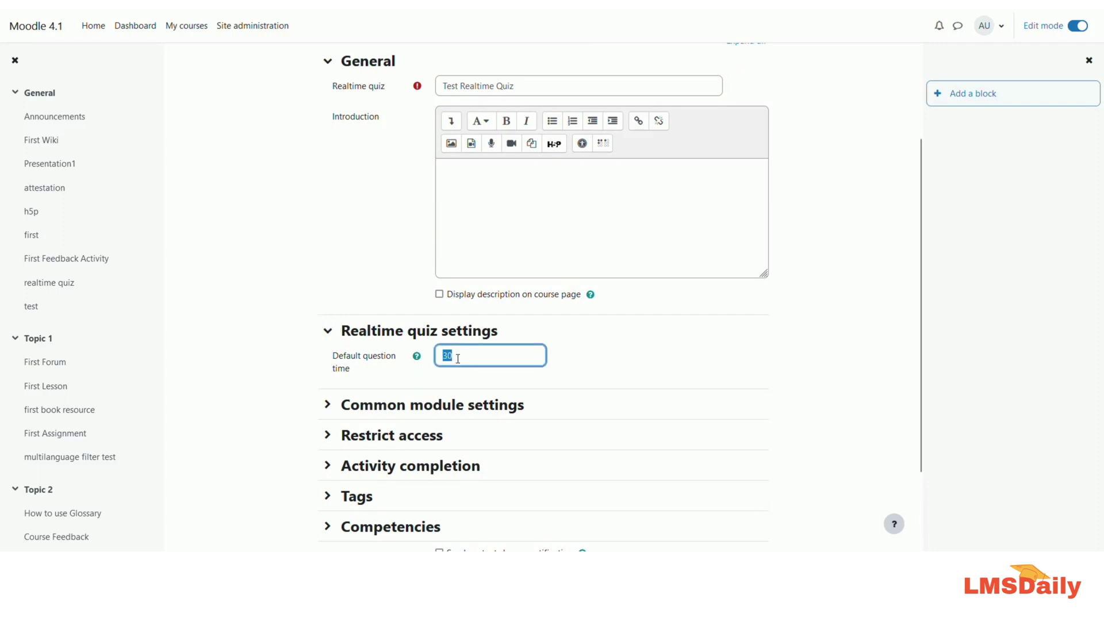
type("10")
scroll(382, 332, "down", 2)
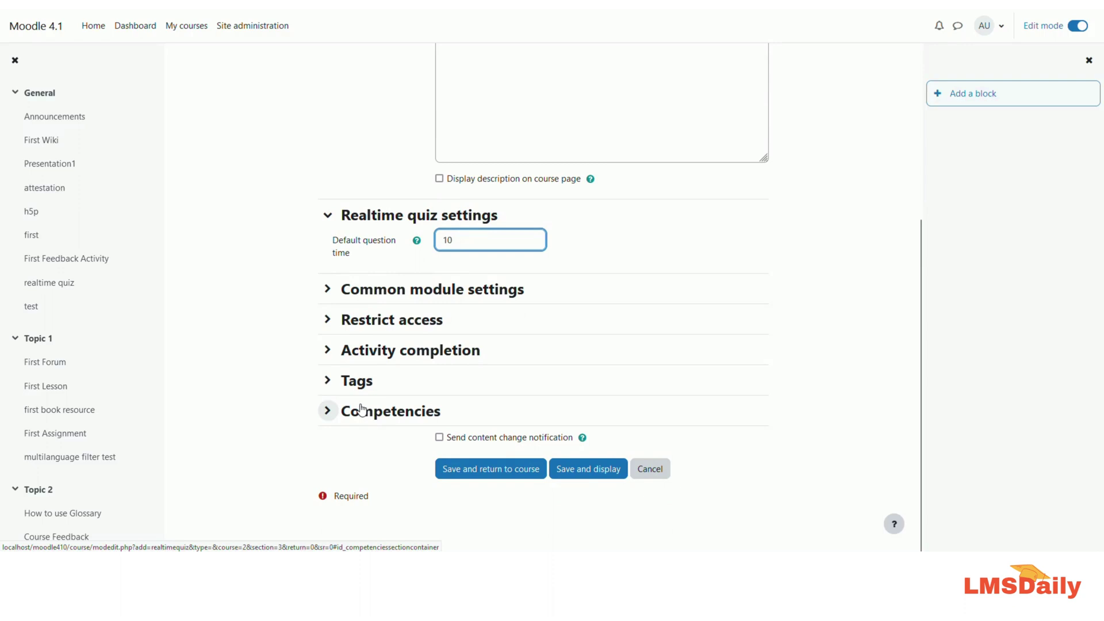
left_click(585, 471)
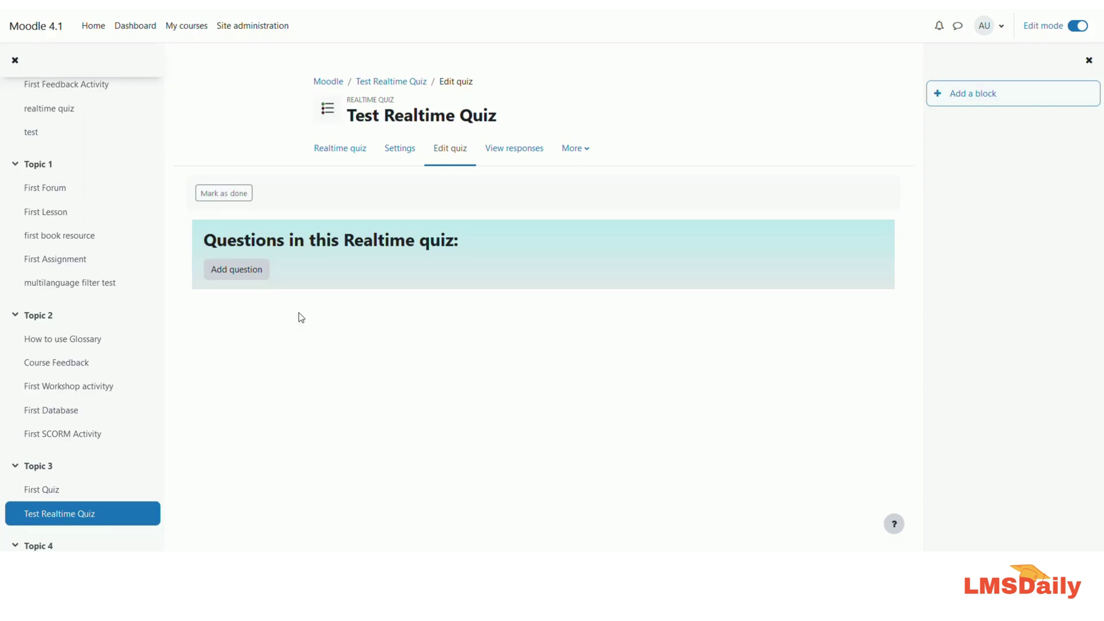
Add a new question to the quiz with the text 'first question'
left_click(249, 277)
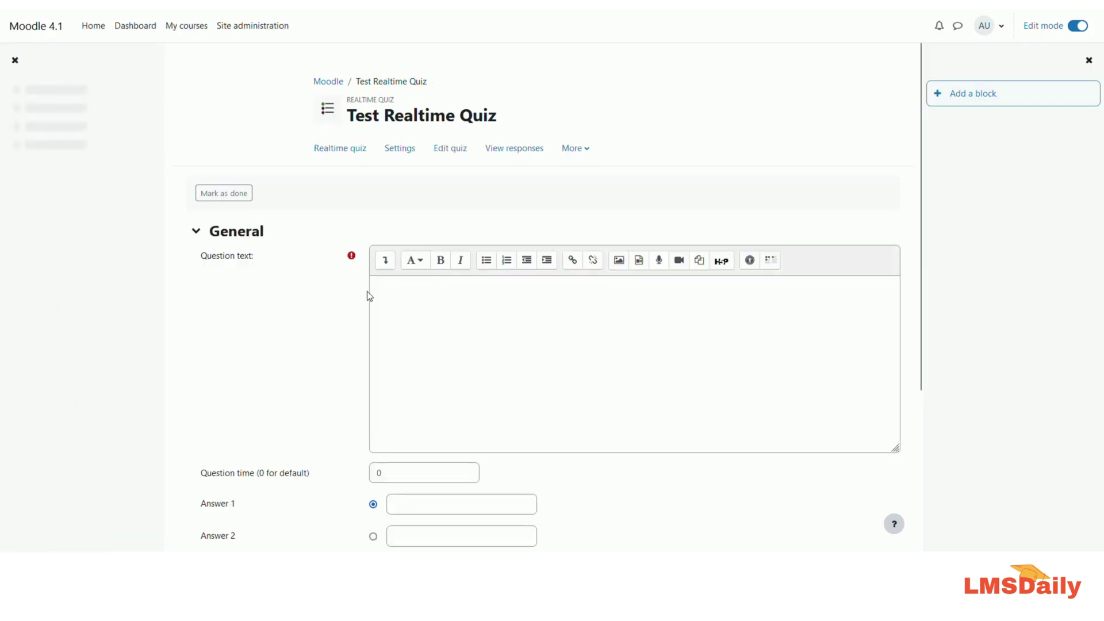
left_click(445, 308)
type("f")
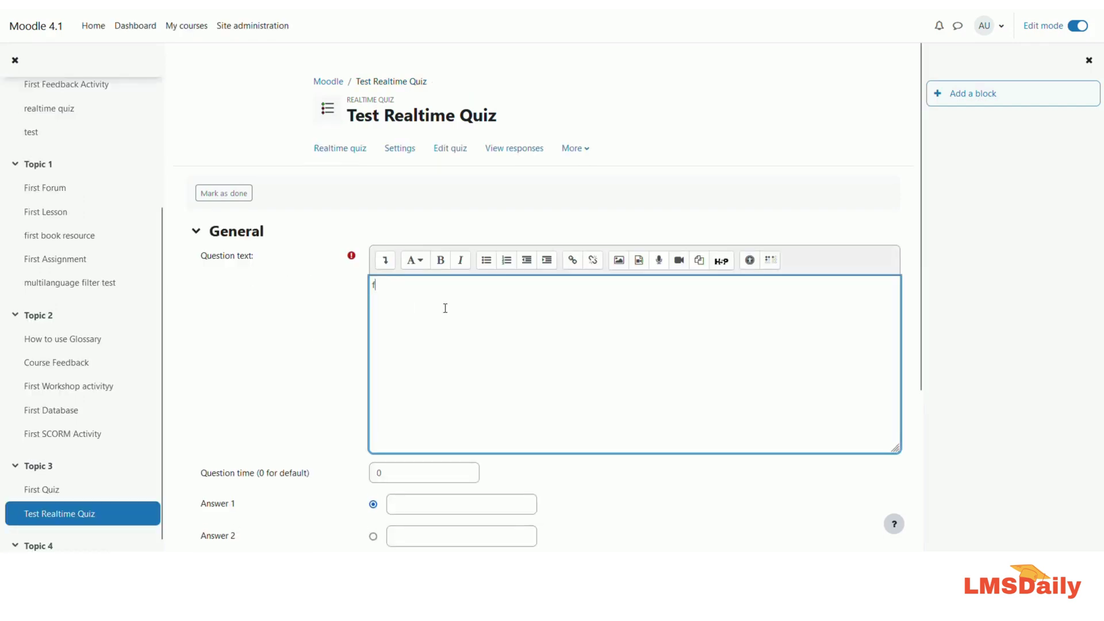
type("irst")
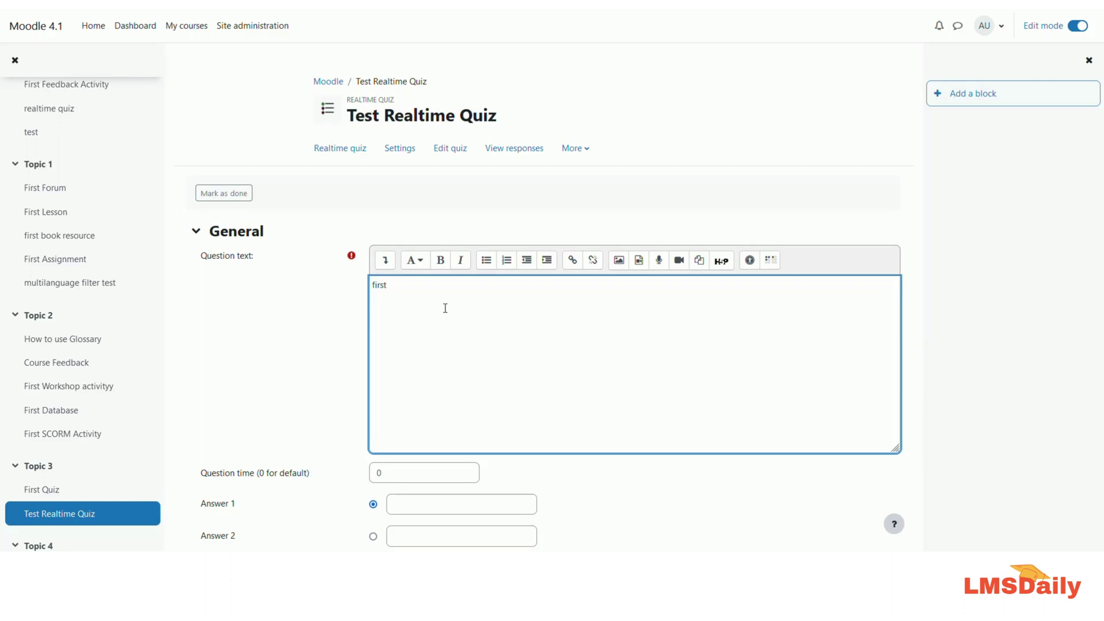
type(" question")
scroll(445, 308, "down", 3)
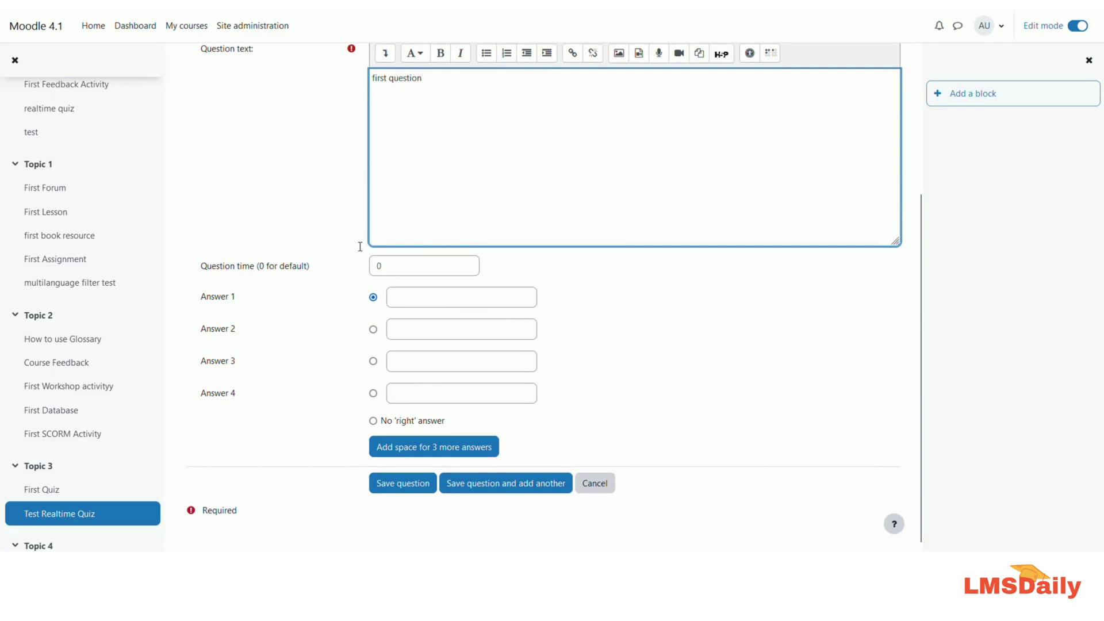
Enter answers A, B, C and D, marking B as correct
left_click(407, 292)
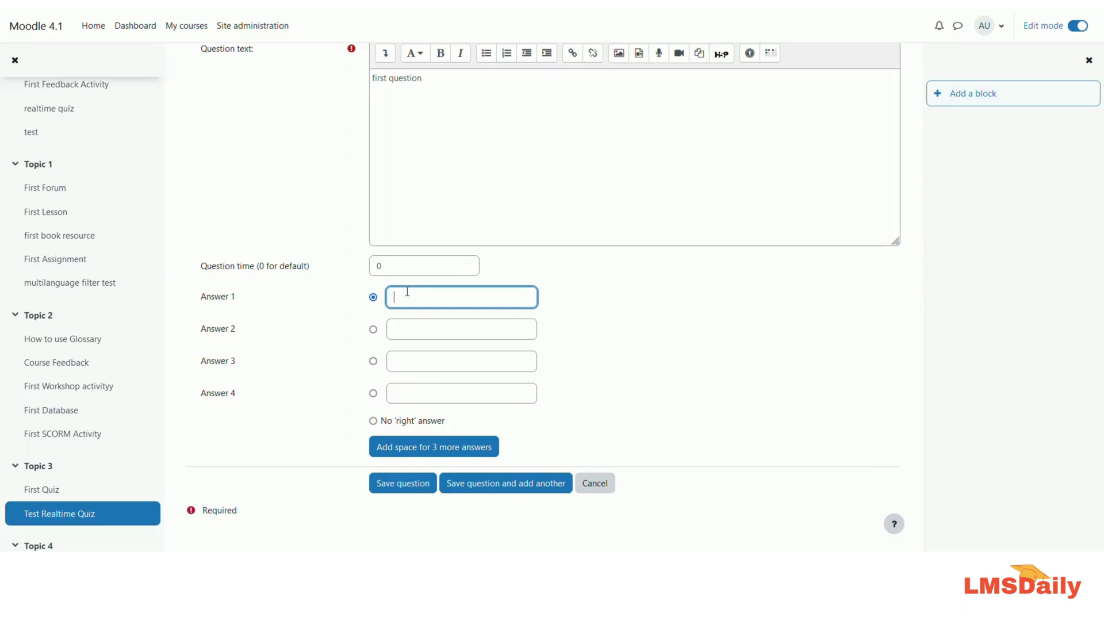
type("A")
key("Tab")
type("B")
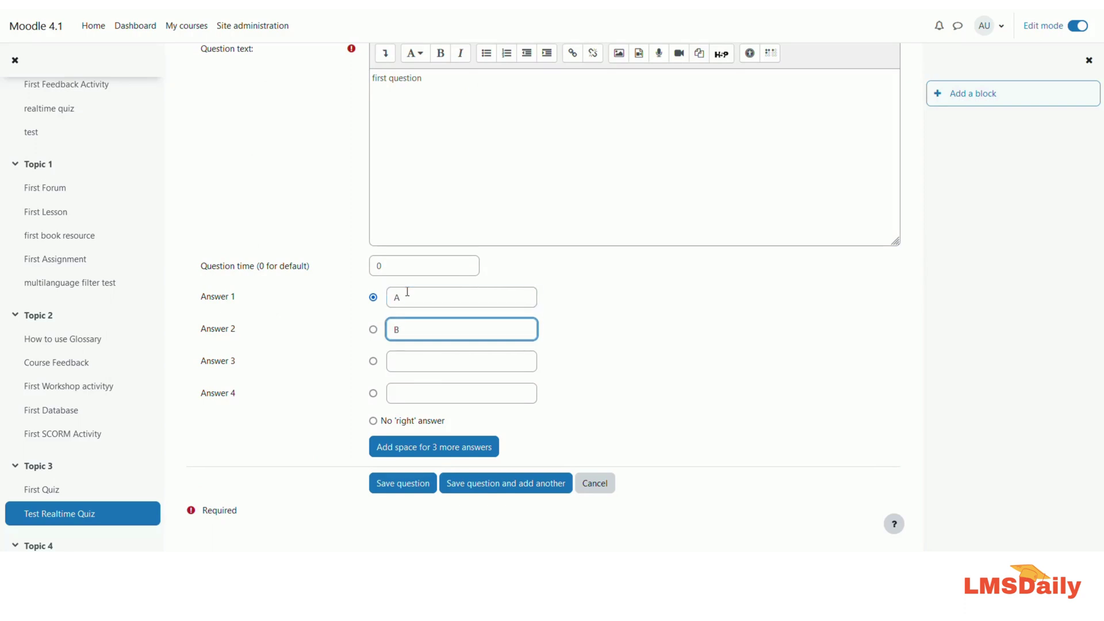
key("Tab")
type("C")
key("Tab")
type("D")
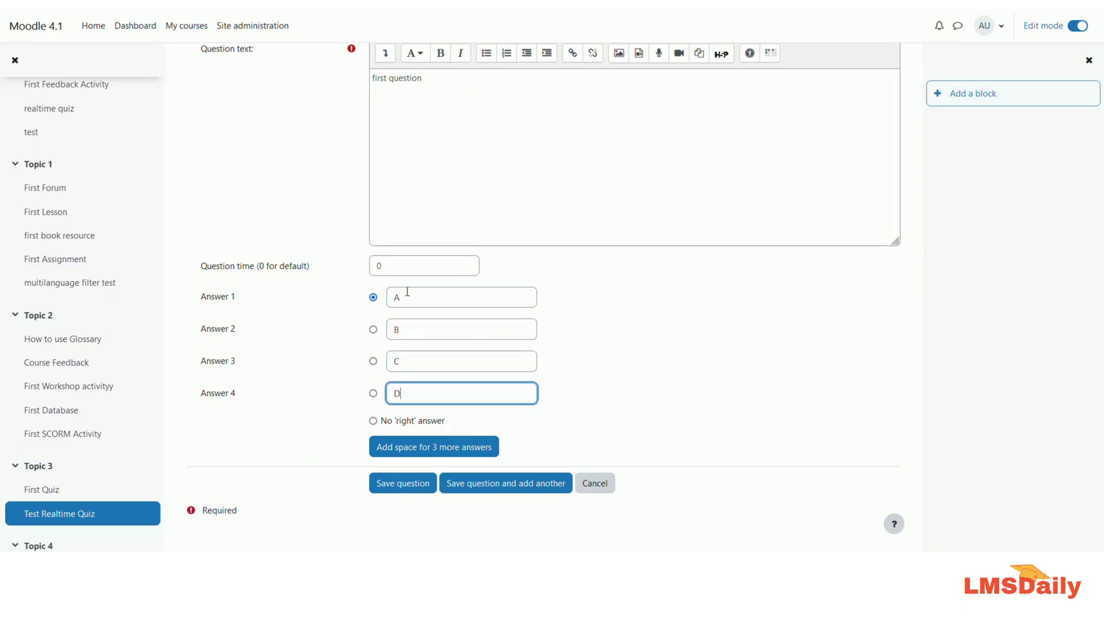
left_click(373, 330)
scroll(370, 412, "down", 1)
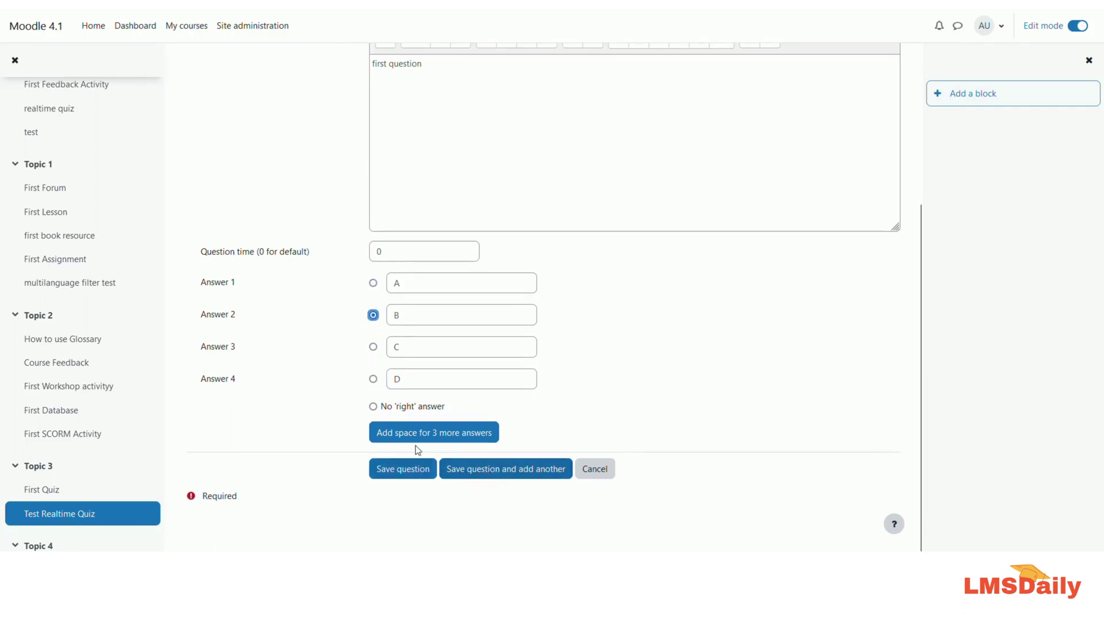
Save the first question and start another with the text 'Second question'
left_click(493, 469)
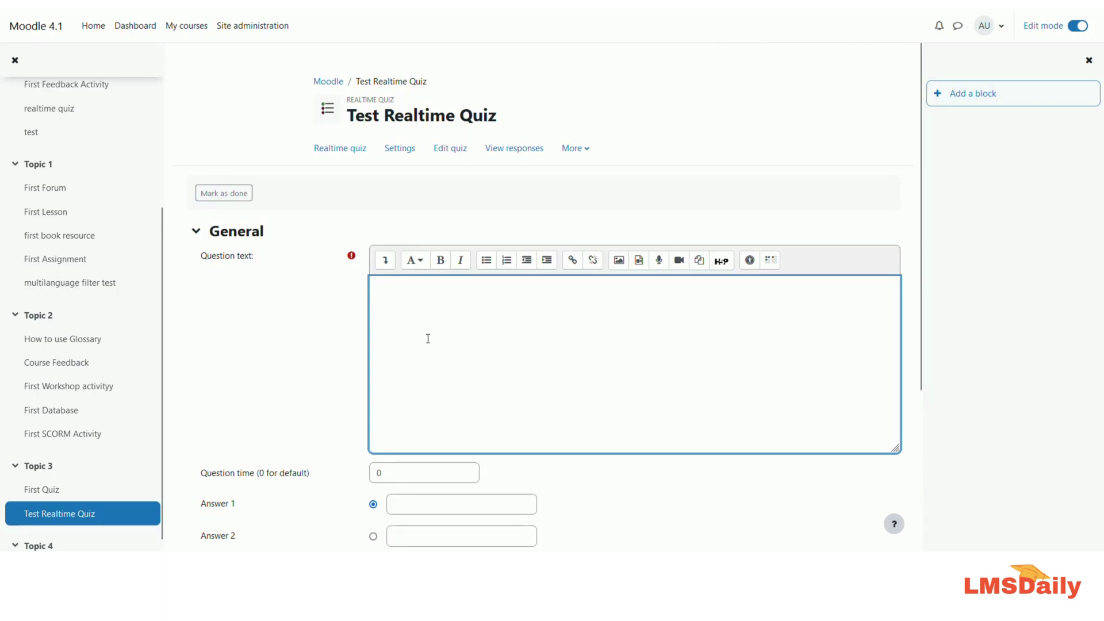
type("Second")
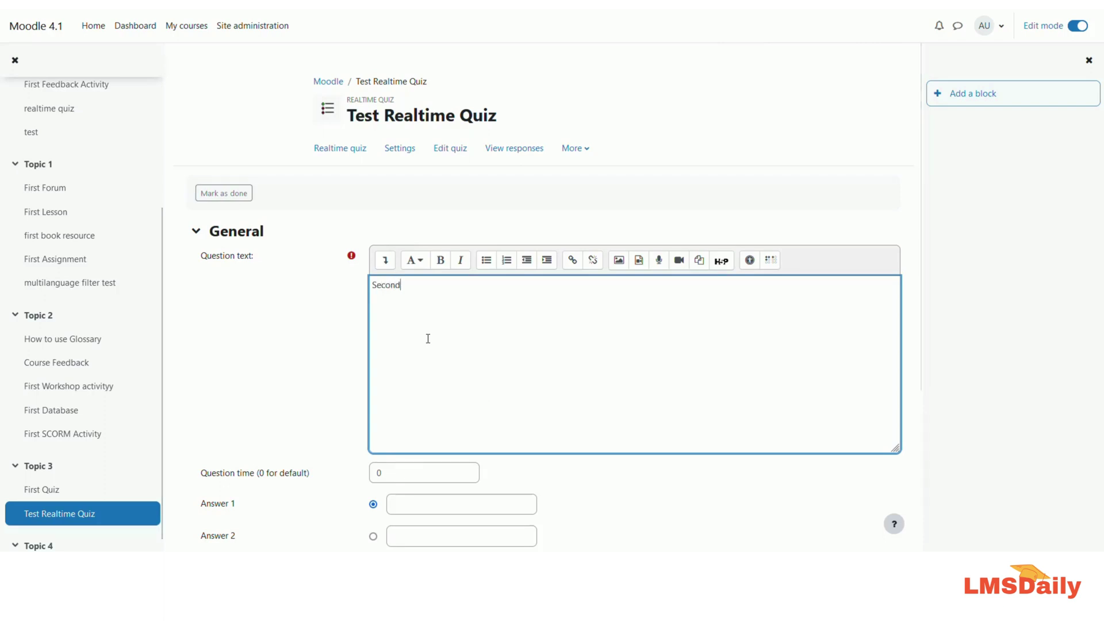
type(" question")
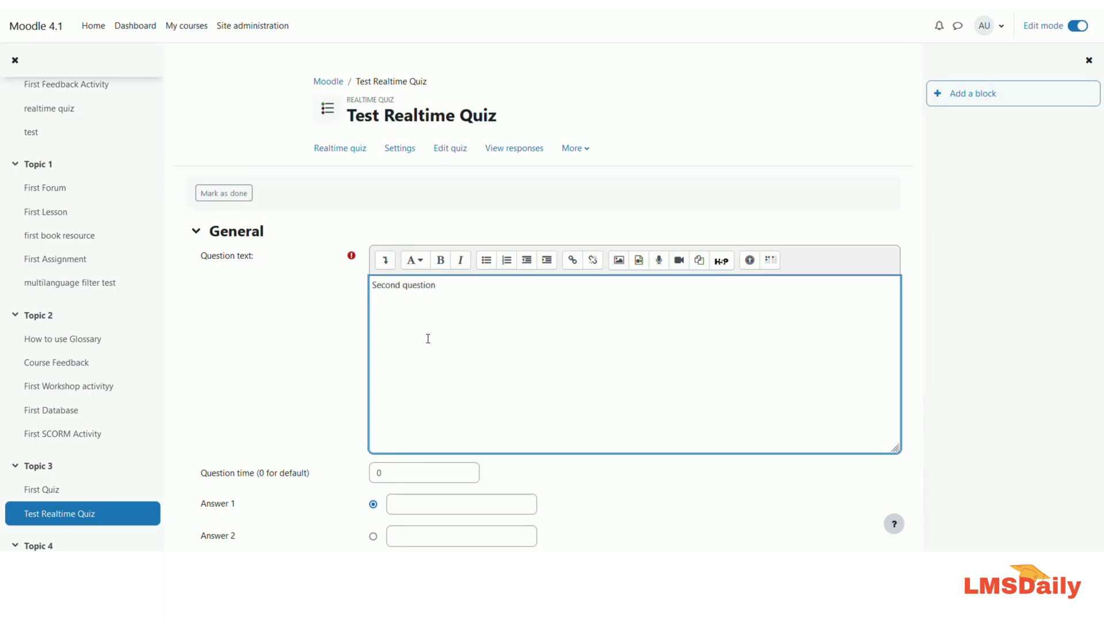
scroll(426, 345, "down", 2)
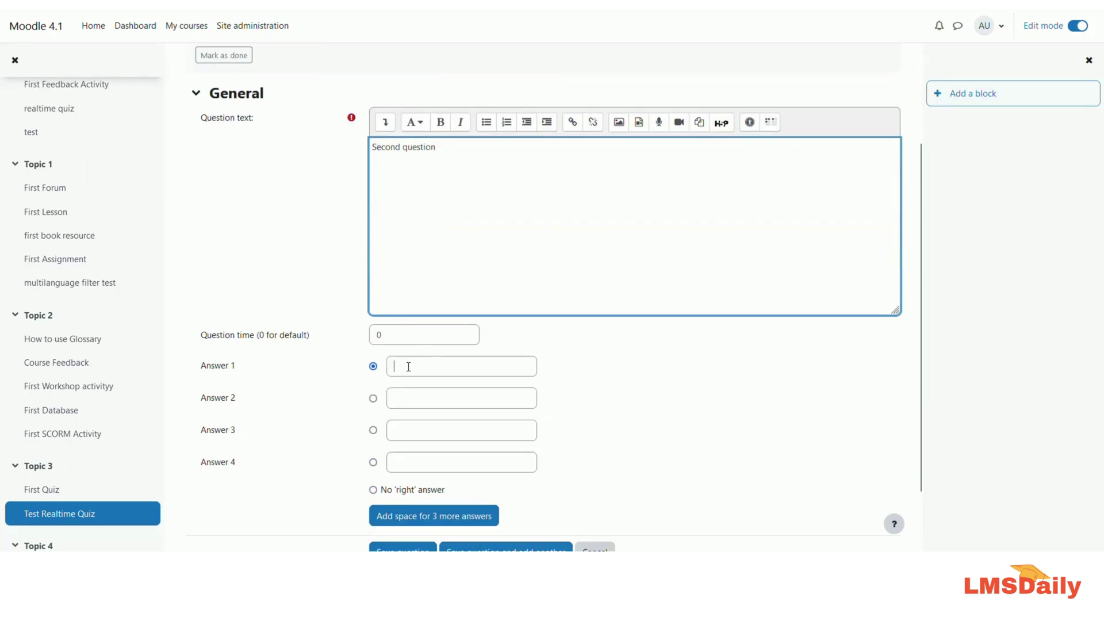
Fill the second question's answers A–D, mark D correct, and save it
left_click(408, 366)
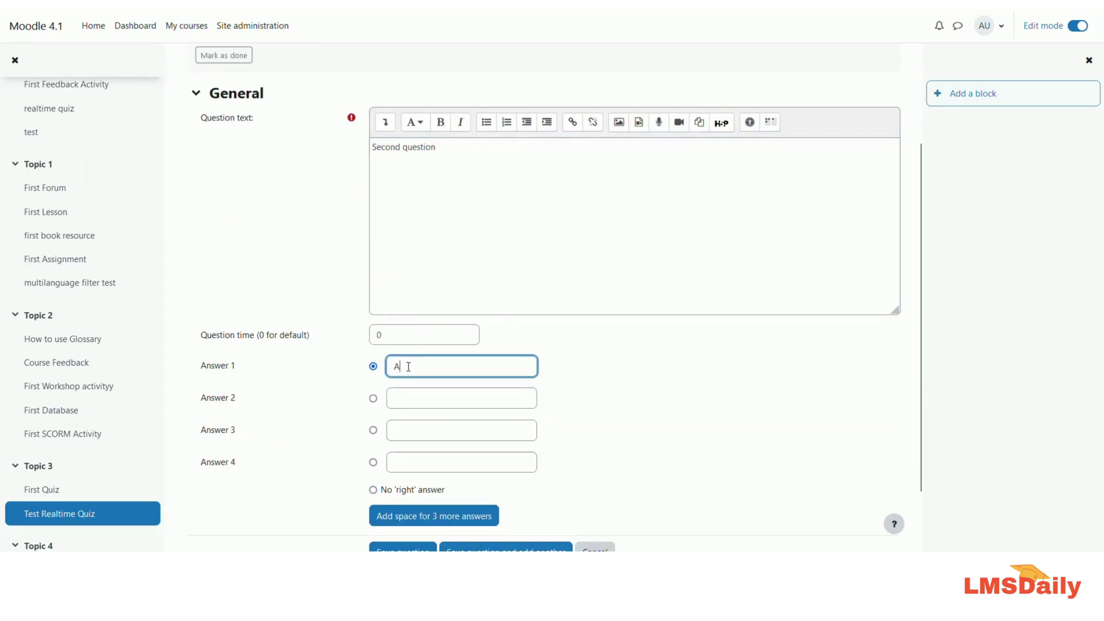
key("Tab")
type("B")
key("Tab")
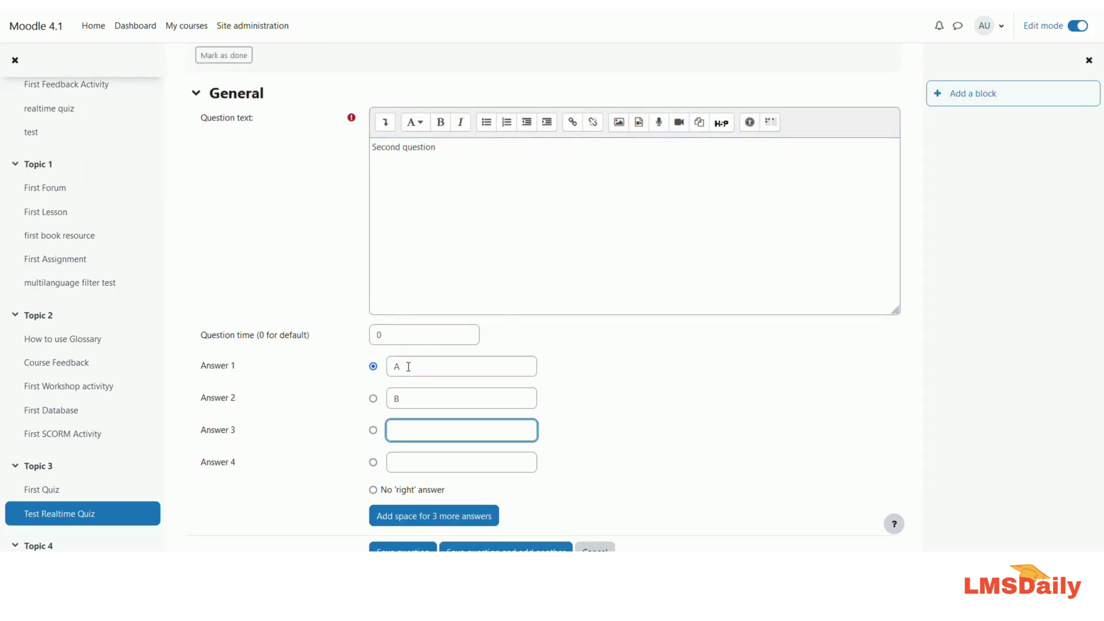
type("C")
key("Tab")
type("D")
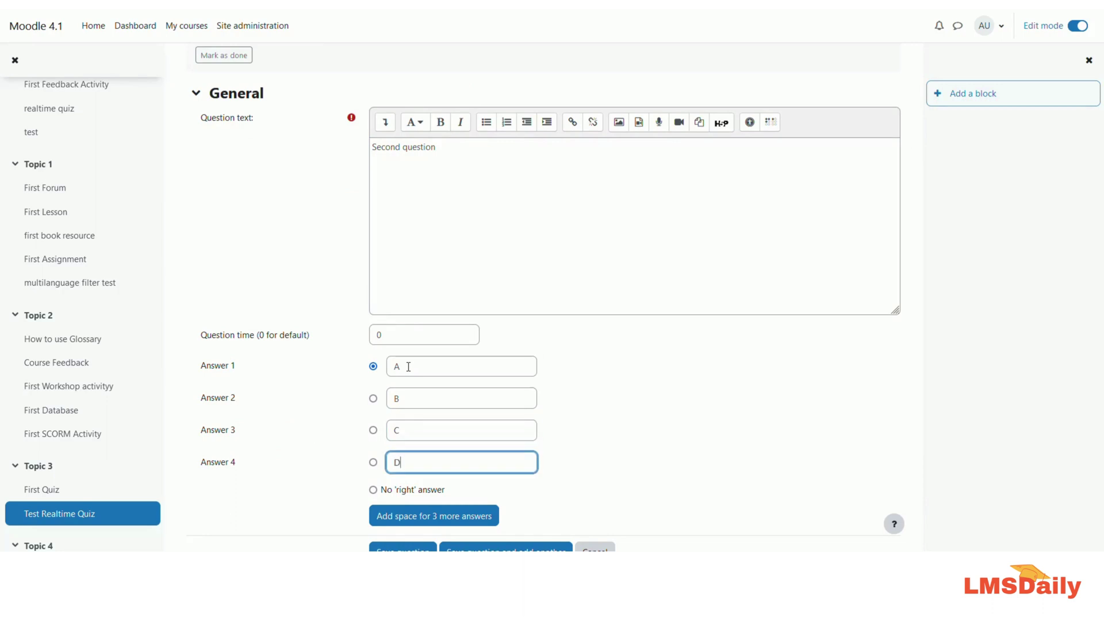
left_click(374, 462)
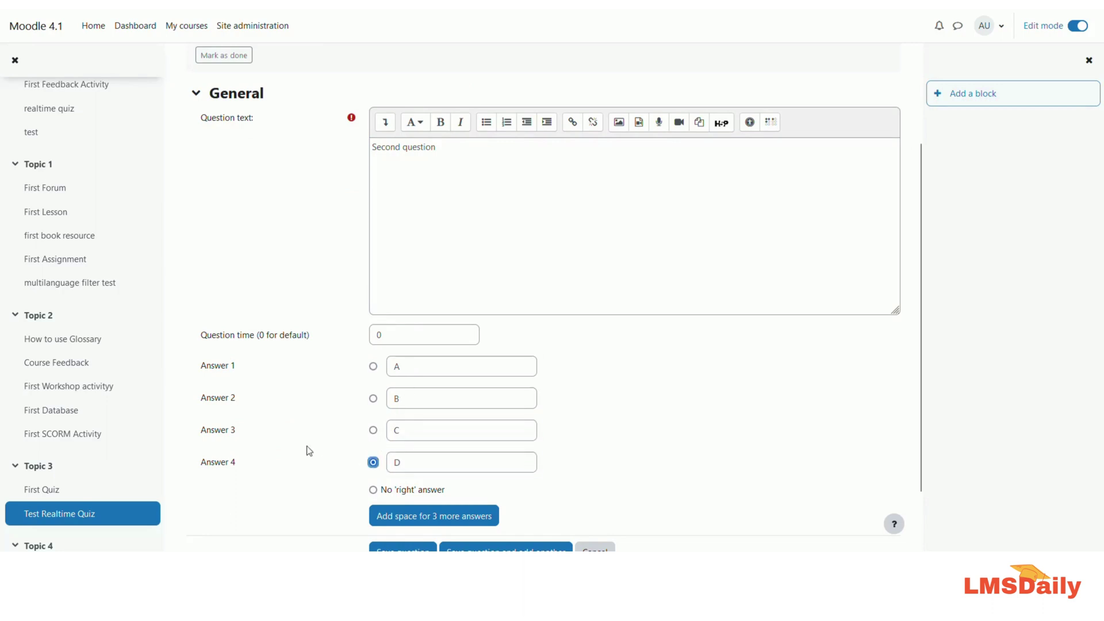
scroll(310, 451, "down", 2)
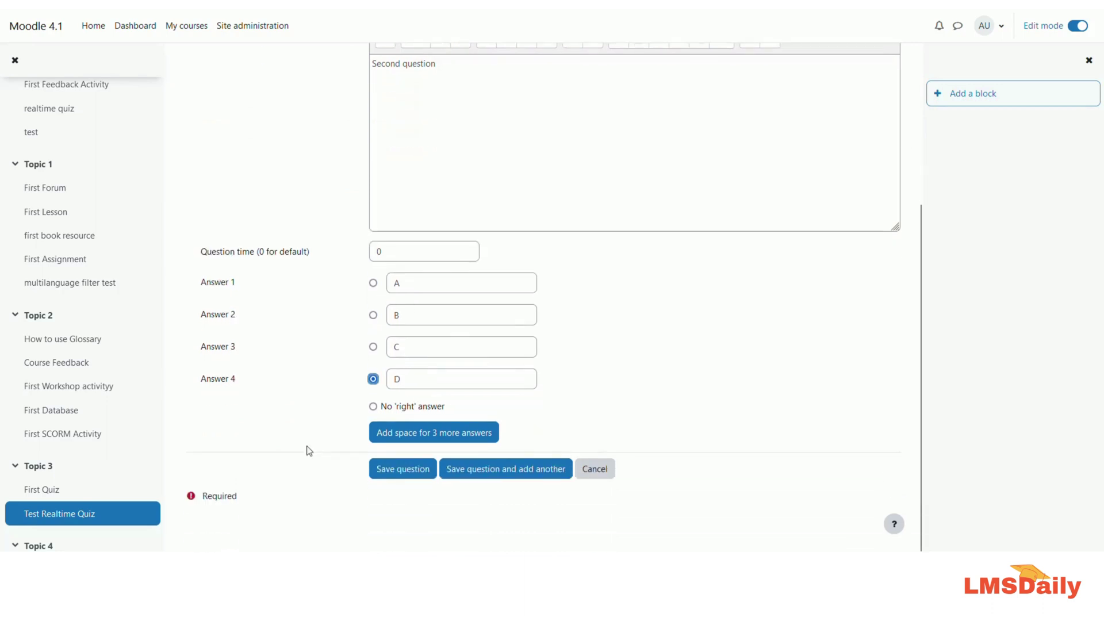
left_click(403, 471)
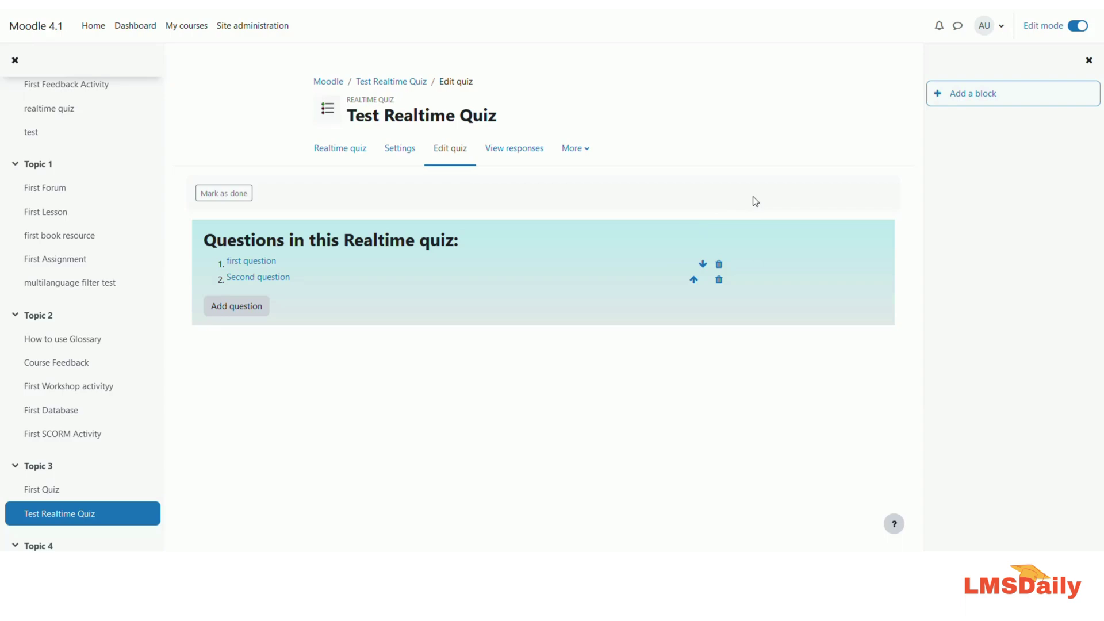
Snap the teacher's Moodle window to the left half of the screen
key("super+Left")
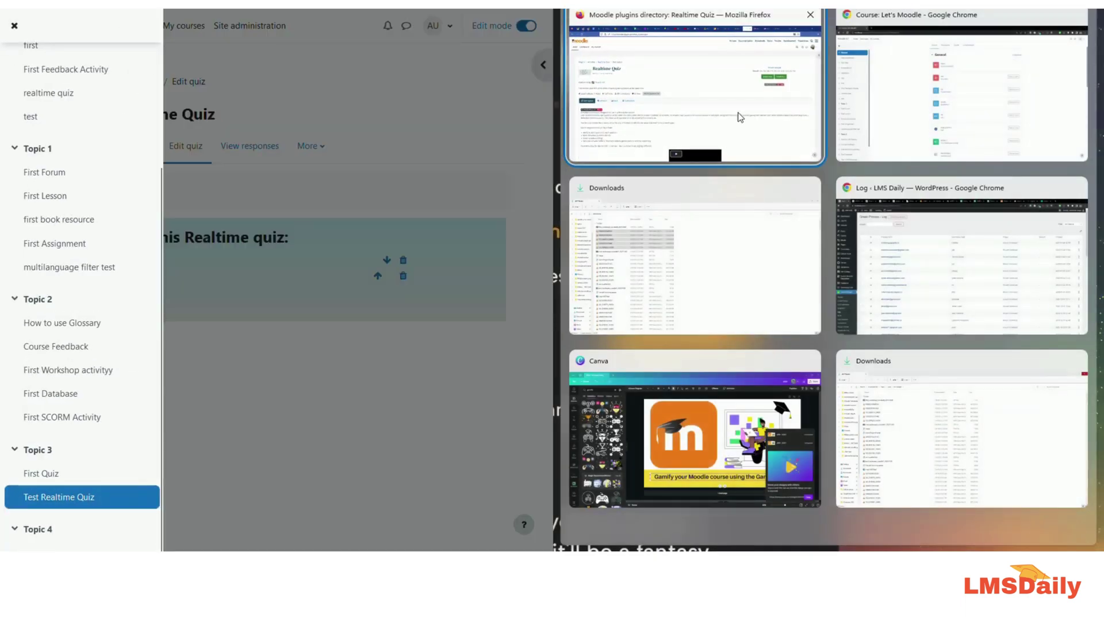
Put the student's window on the right, hide both course indexes, and open Test Realtime Quiz
left_click(885, 101)
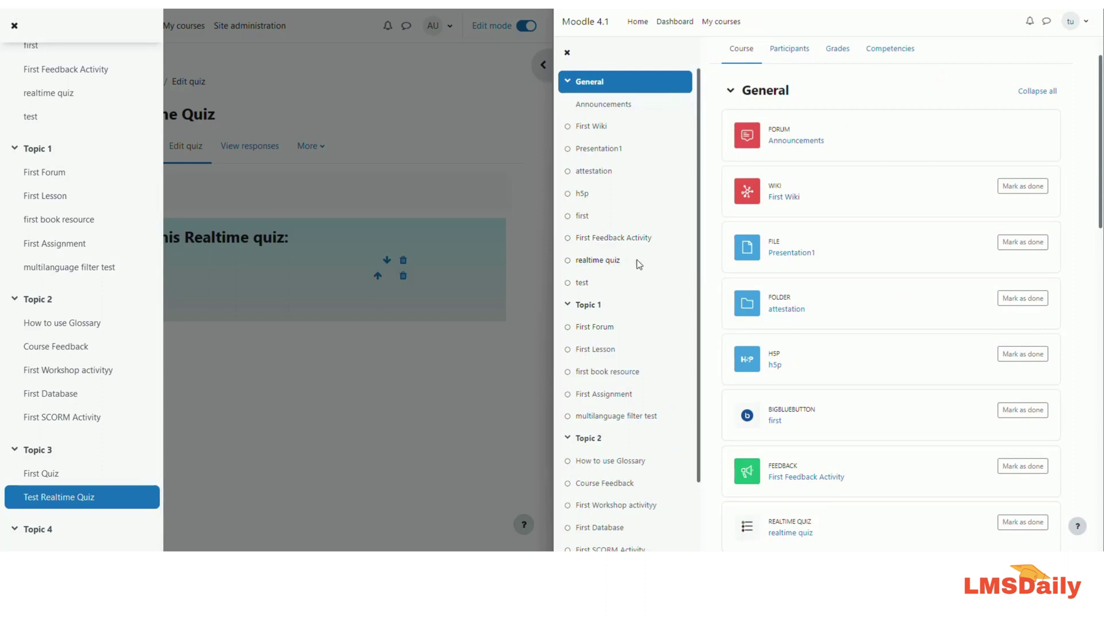
left_click(295, 329)
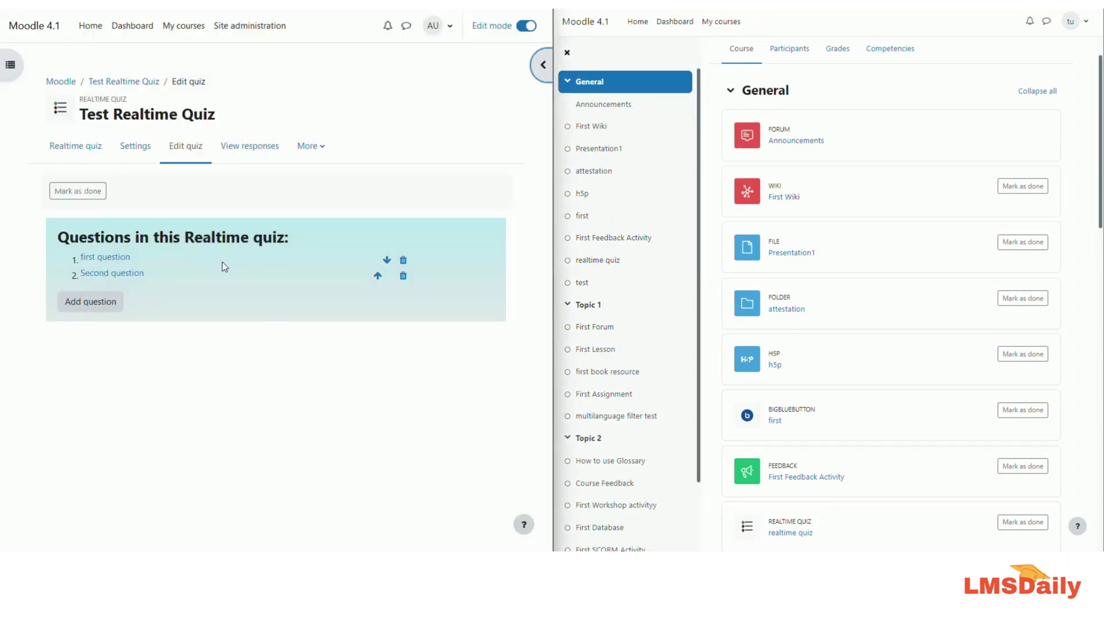
left_click(566, 55)
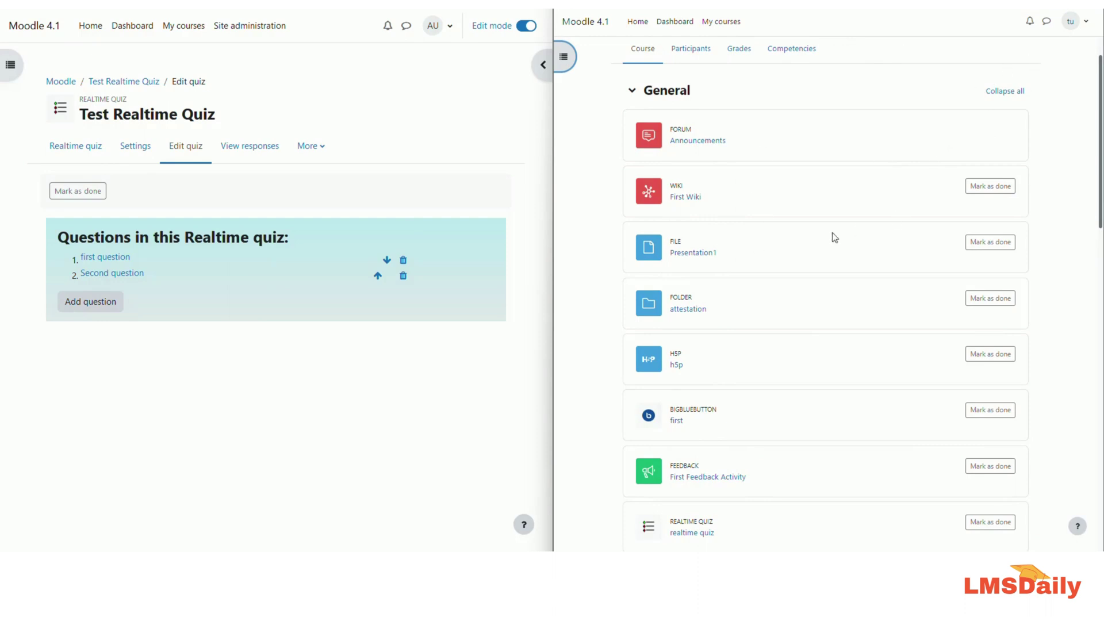
left_click(604, 4)
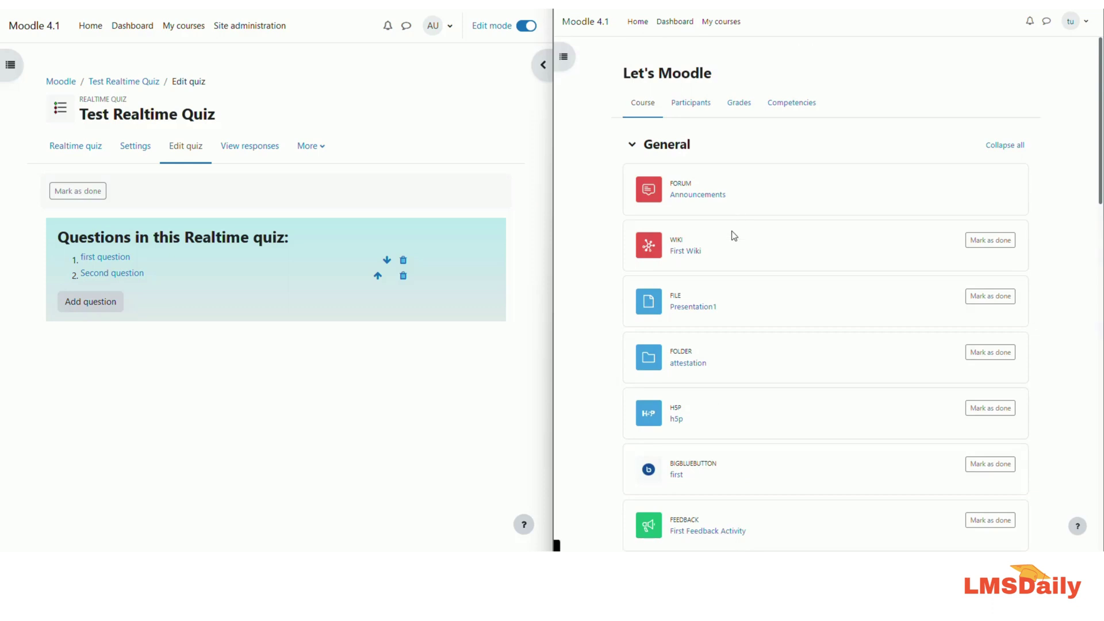
scroll(733, 235, "down", 3)
scroll(735, 236, "down", 15)
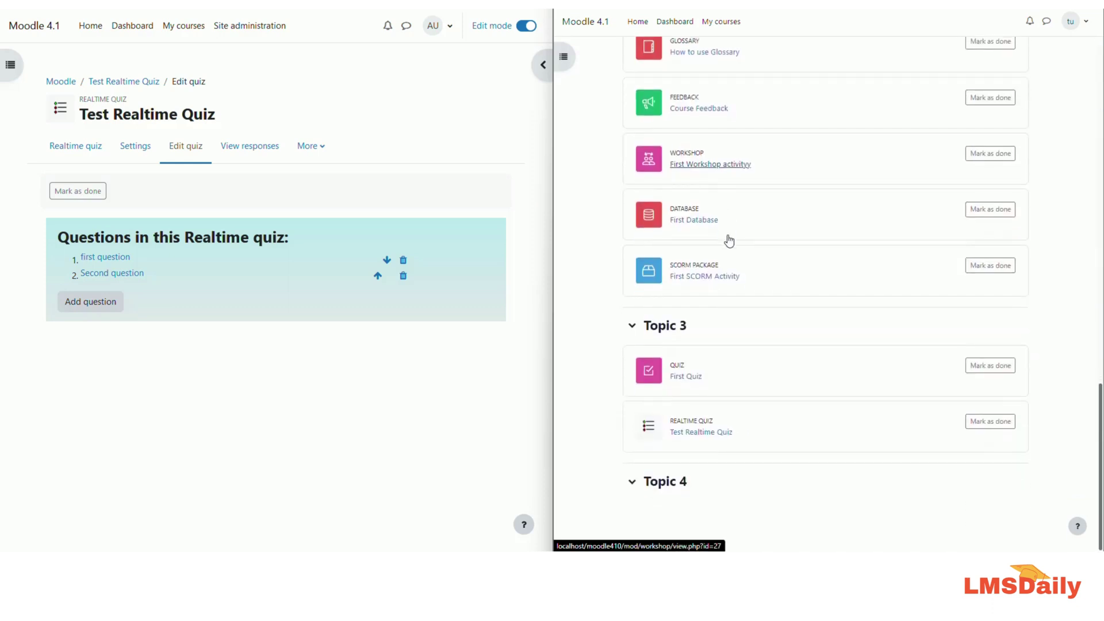
left_click(701, 434)
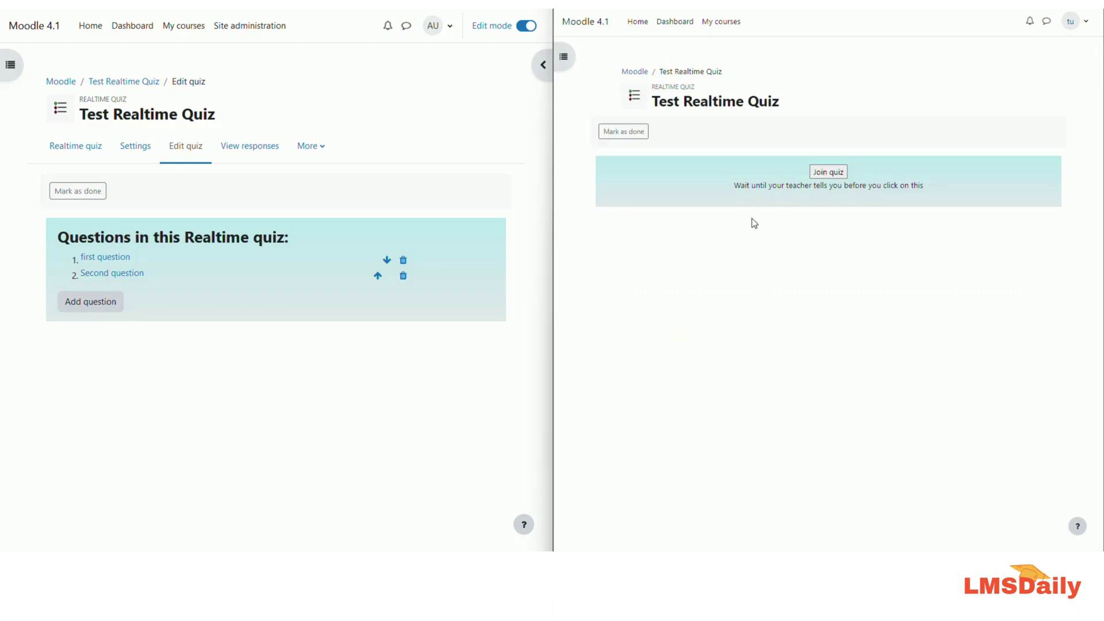
Start the live quiz session as teacher and join it from the student window
left_click(68, 148)
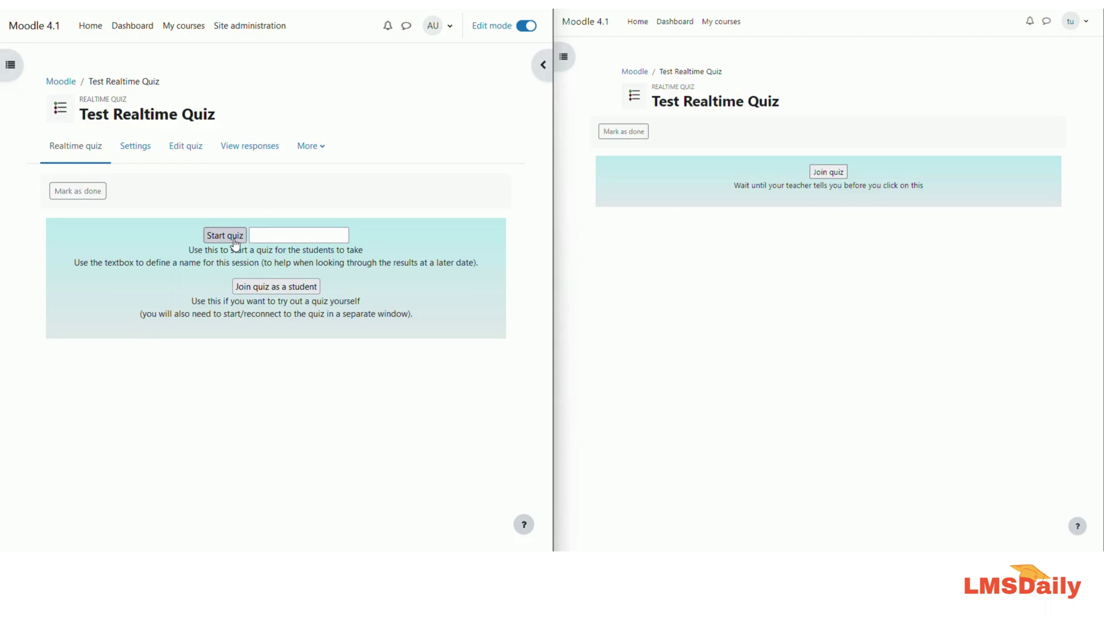
left_click(235, 238)
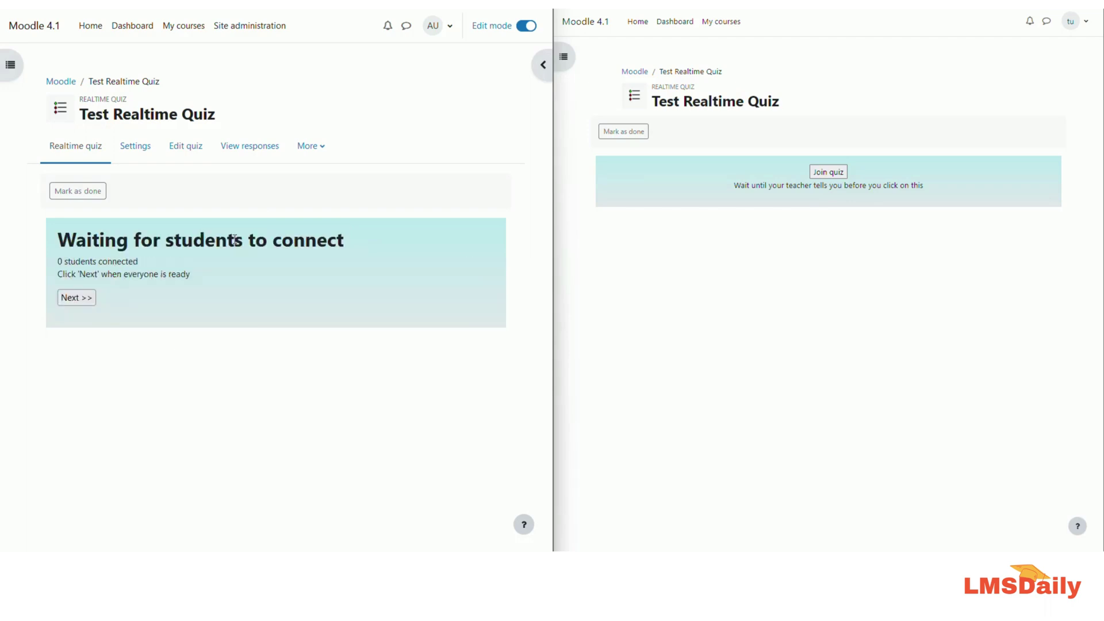
left_click(817, 179)
left_click(829, 172)
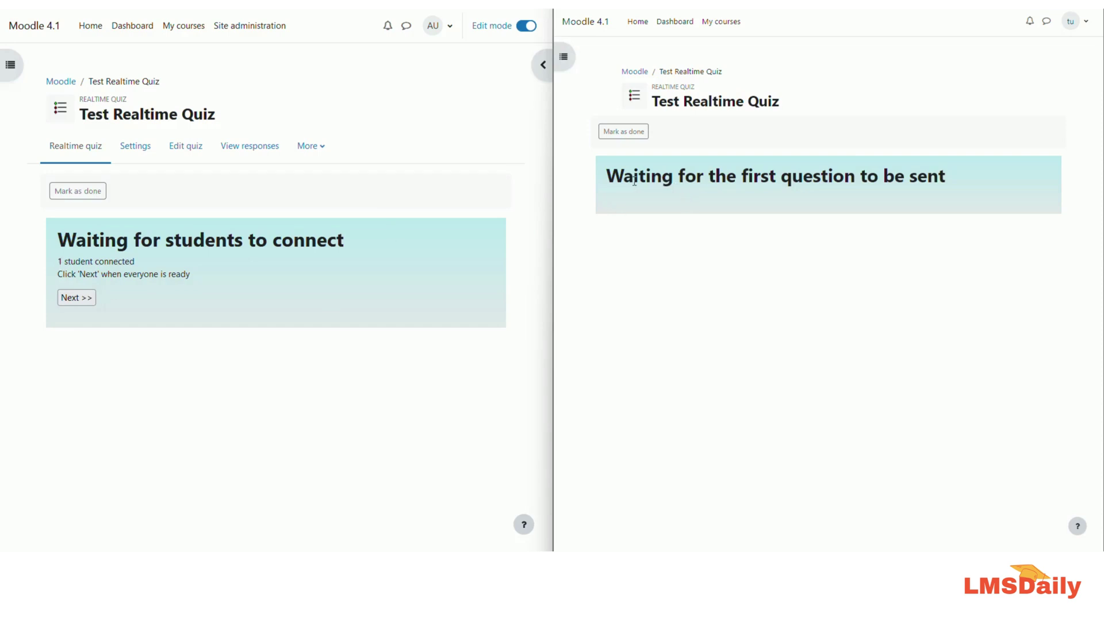
Send question 1 to the class and answer it with C as the student
left_click(85, 298)
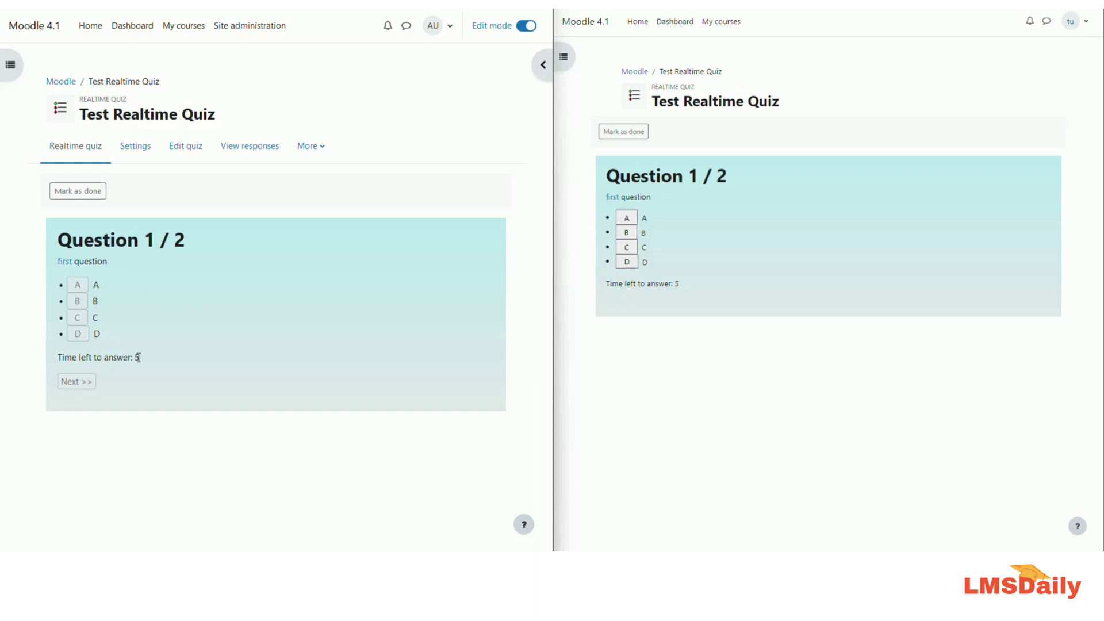
left_click(626, 249)
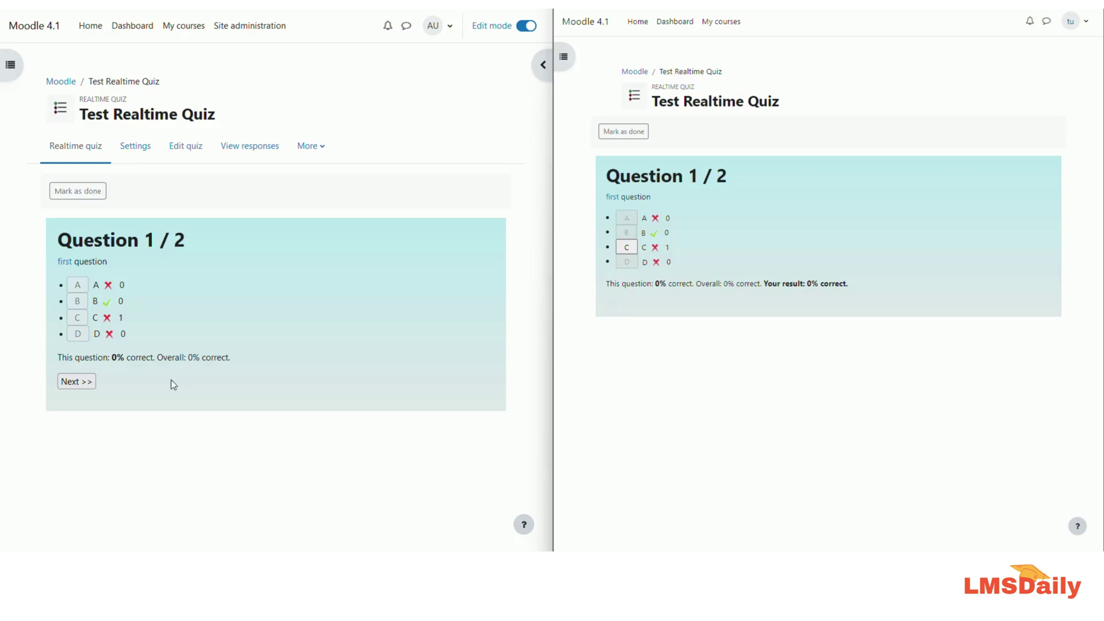
Send question 2 to the class and answer it with D as the student
left_click(92, 387)
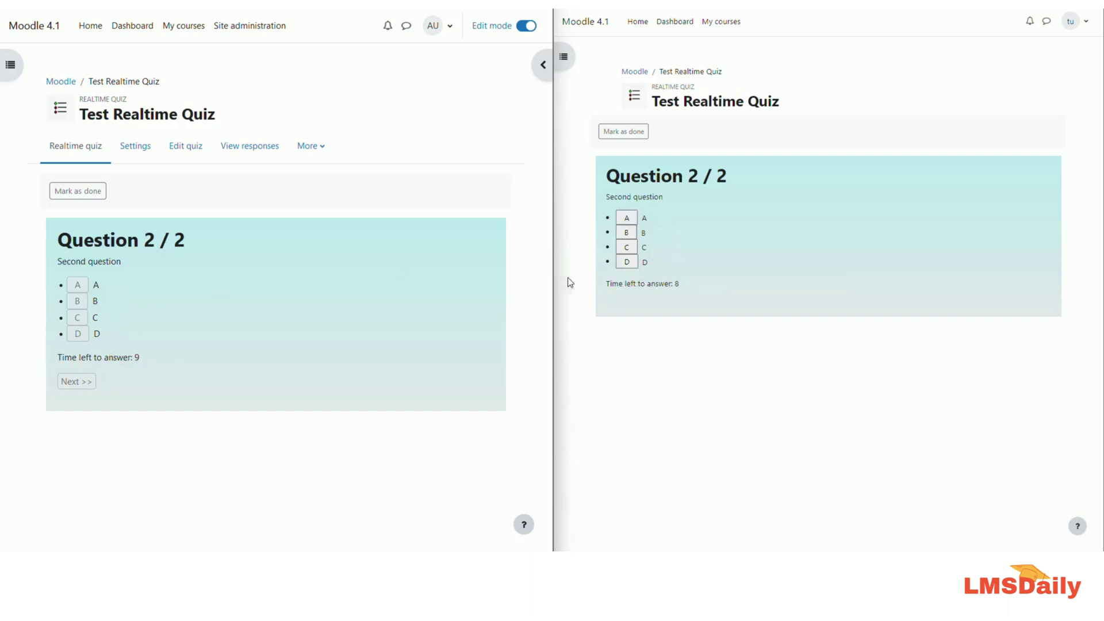
left_click(629, 263)
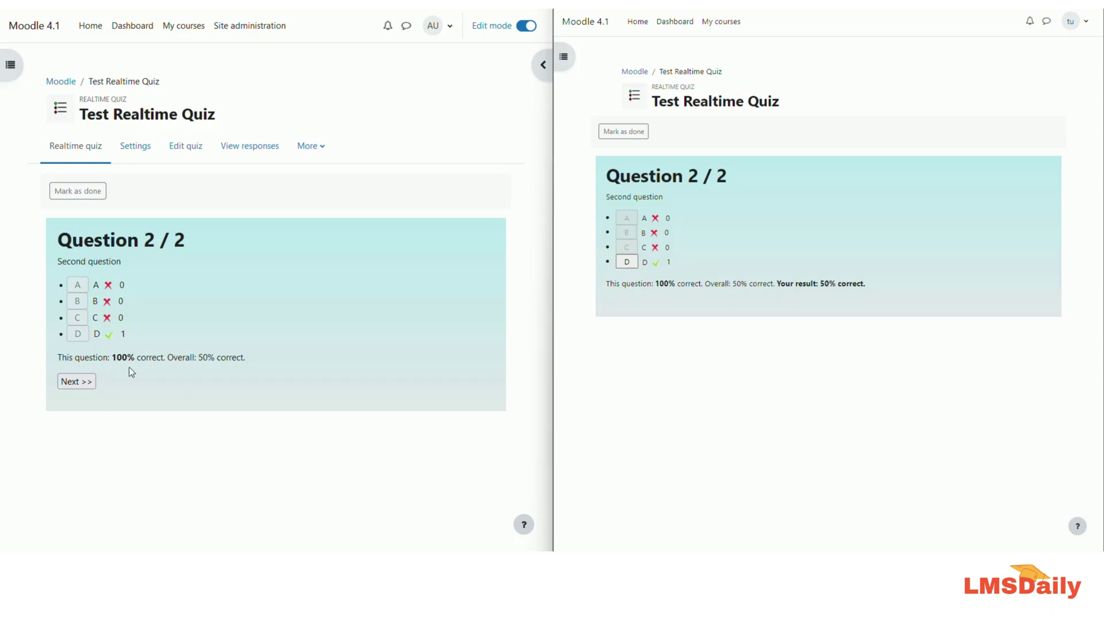
End the realtime quiz so both teacher and student see final results of 50% correct
left_click(75, 381)
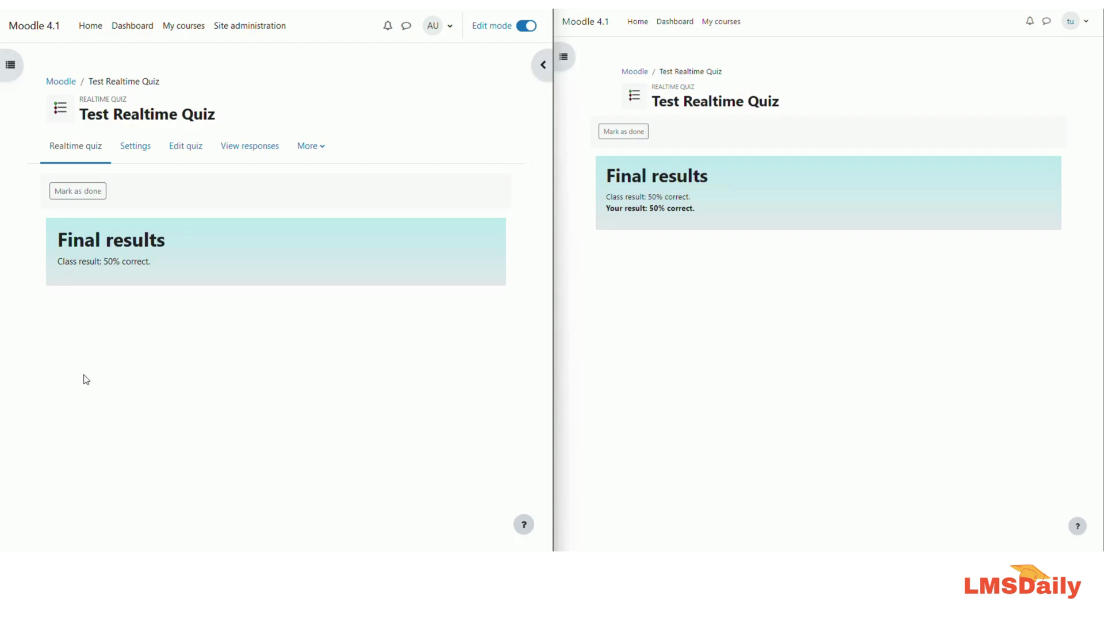